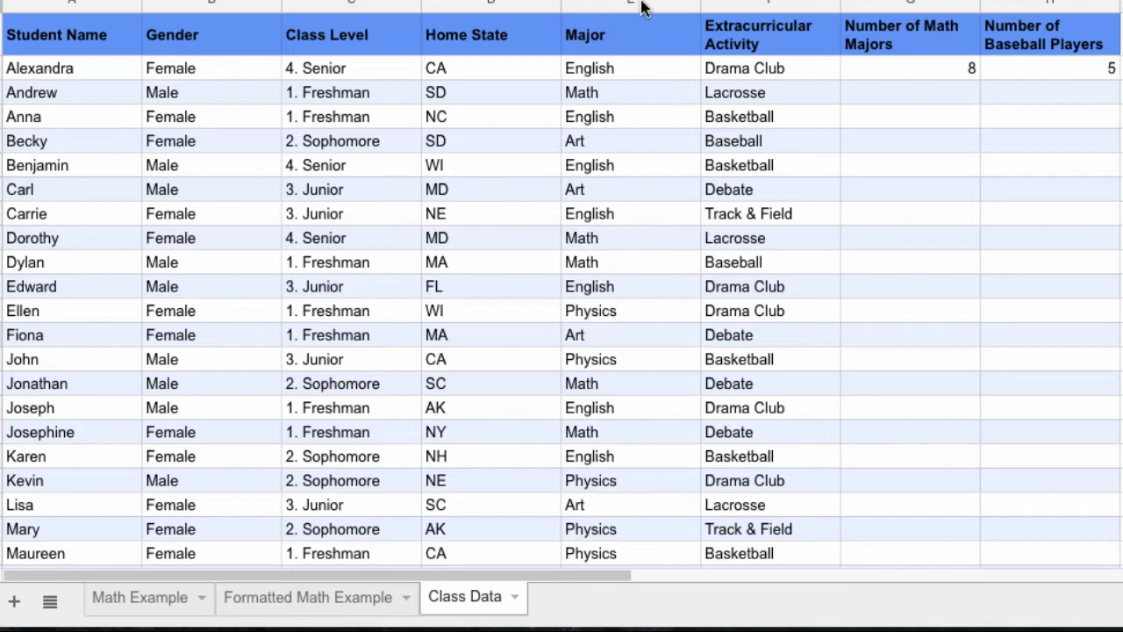
# Insert a pie chart counting the entries of the Major column on the Class Data sheet.
pyautogui.click(641, 7)
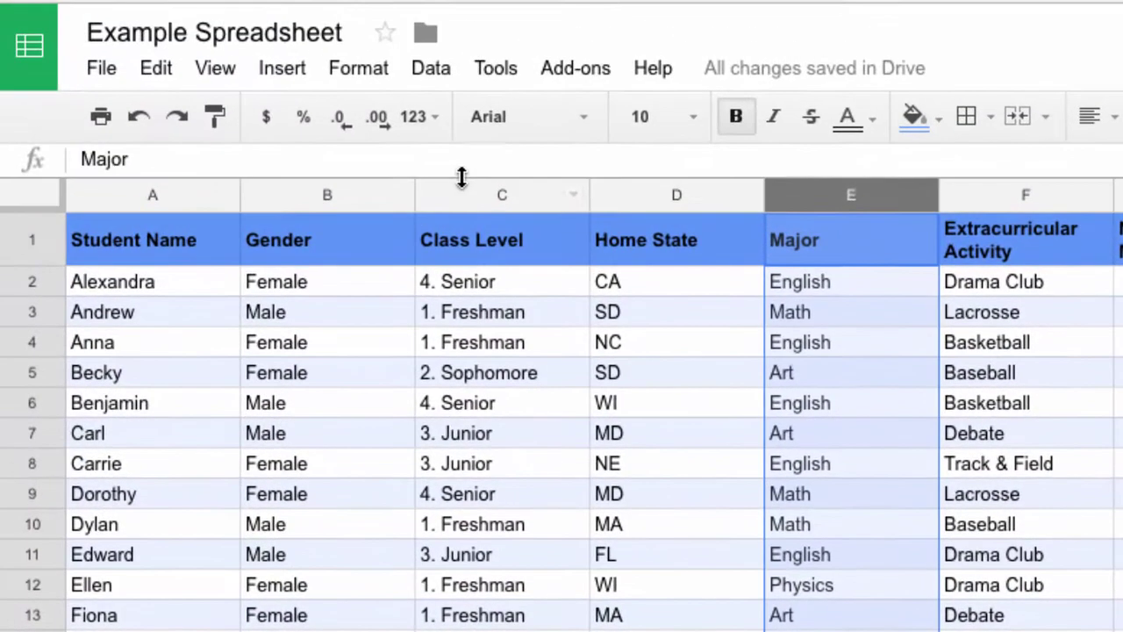
pyautogui.click(288, 72)
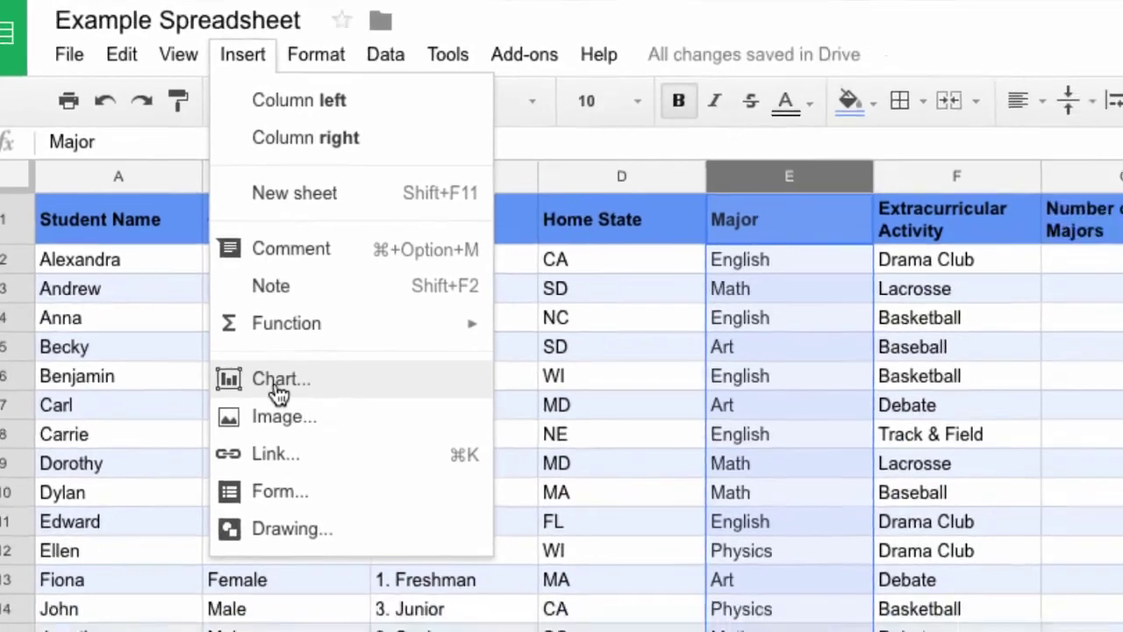
pyautogui.click(279, 384)
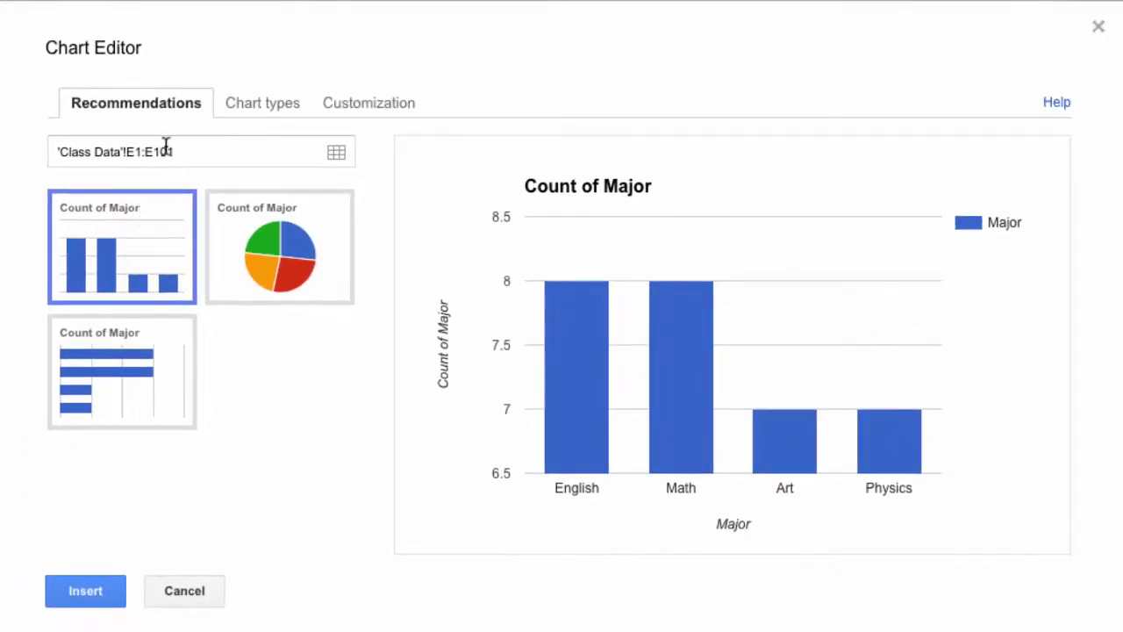
pyautogui.click(295, 258)
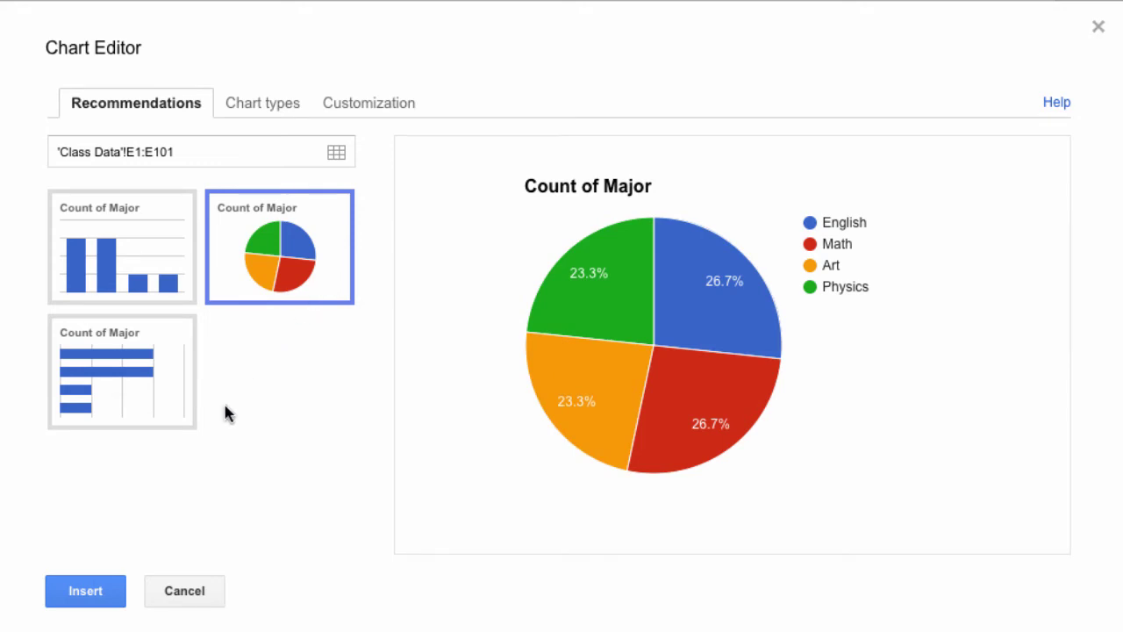
pyautogui.click(88, 589)
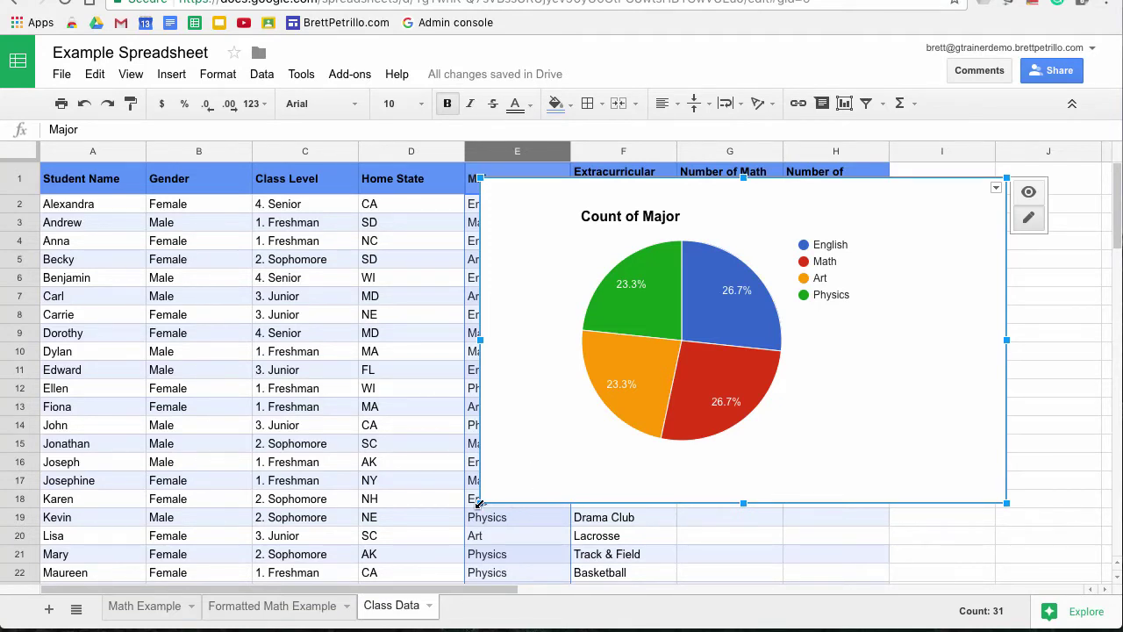
# Shrink the Count of Major pie chart and place it in the empty area beside the student data.
pyautogui.moveTo(479, 504); pyautogui.dragTo(693, 376)
pyautogui.moveTo(748, 339); pyautogui.dragTo(782, 391)
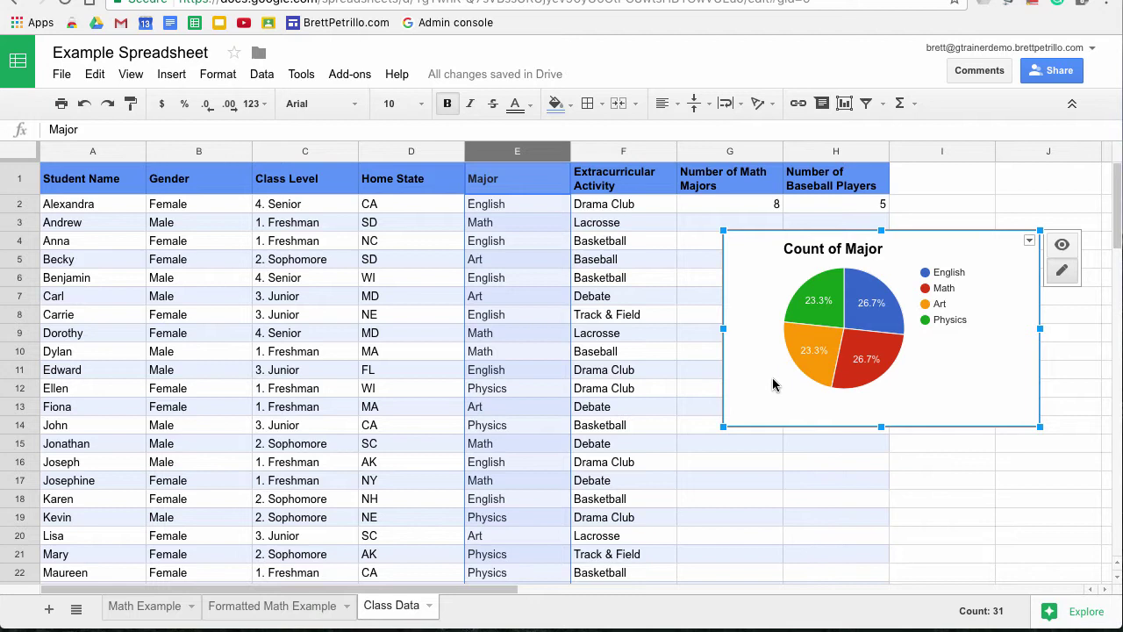
pyautogui.moveTo(773, 383); pyautogui.dragTo(945, 339)
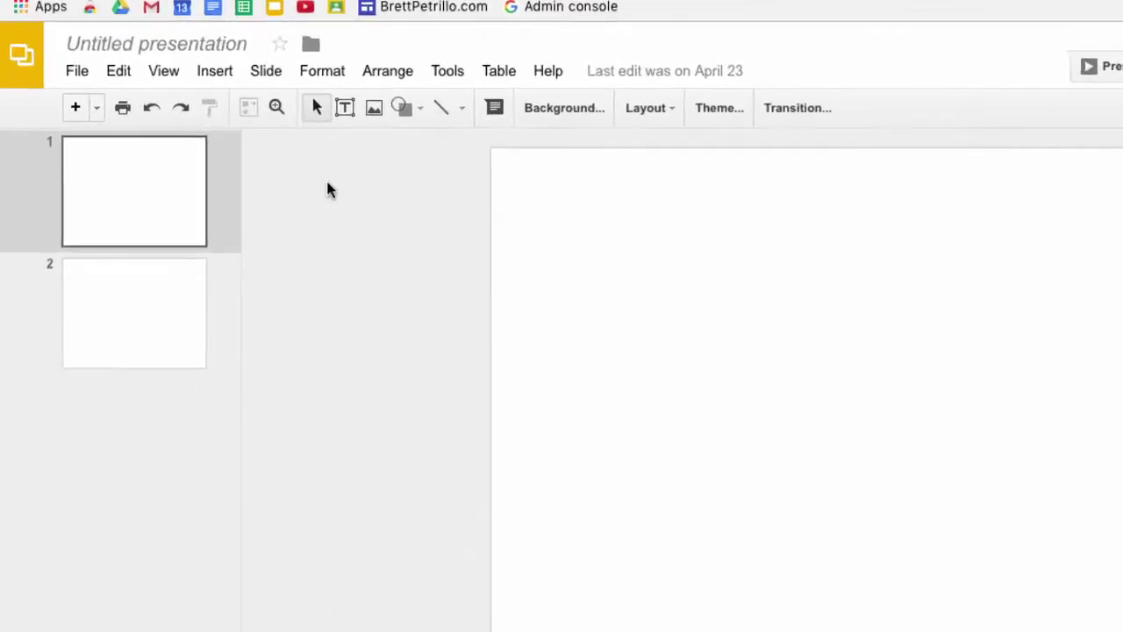
# In the Google Slides presentation, import the Count of Major chart from Example Spreadsheet onto slide 1, linked to the spreadsheet, and enlarge it.
pyautogui.click(294, 67)
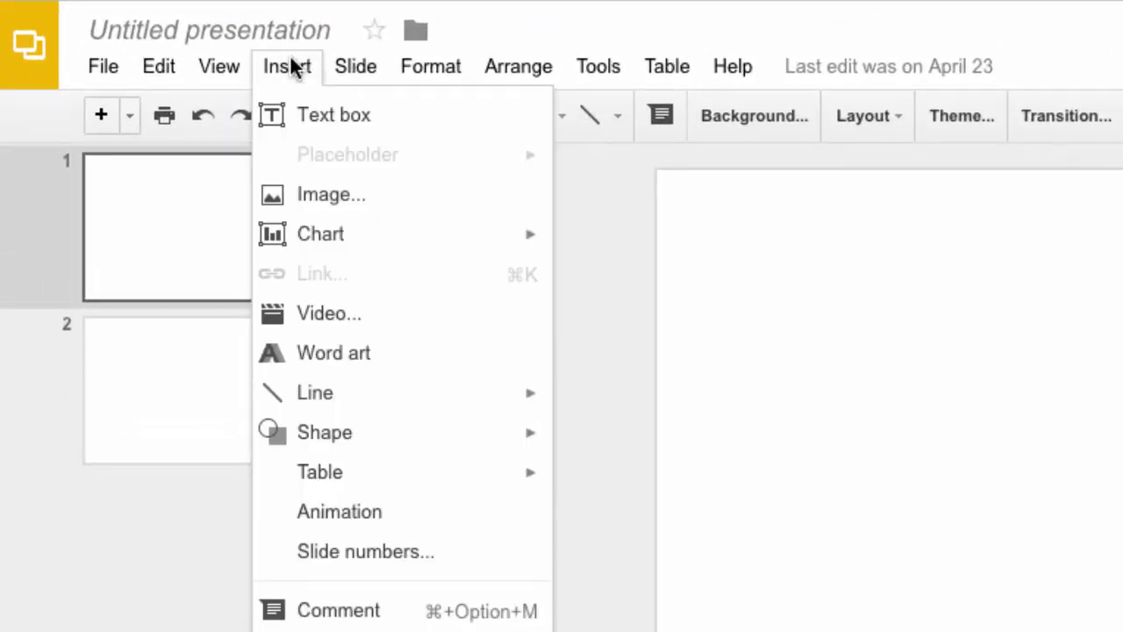
pyautogui.moveTo(317, 244)
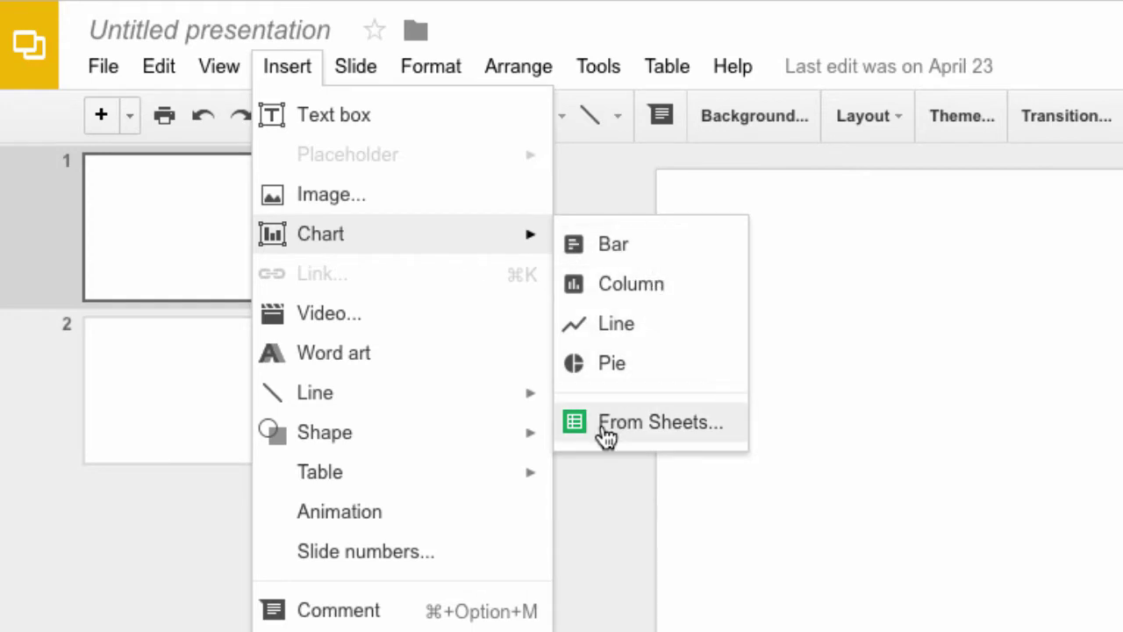
pyautogui.click(606, 425)
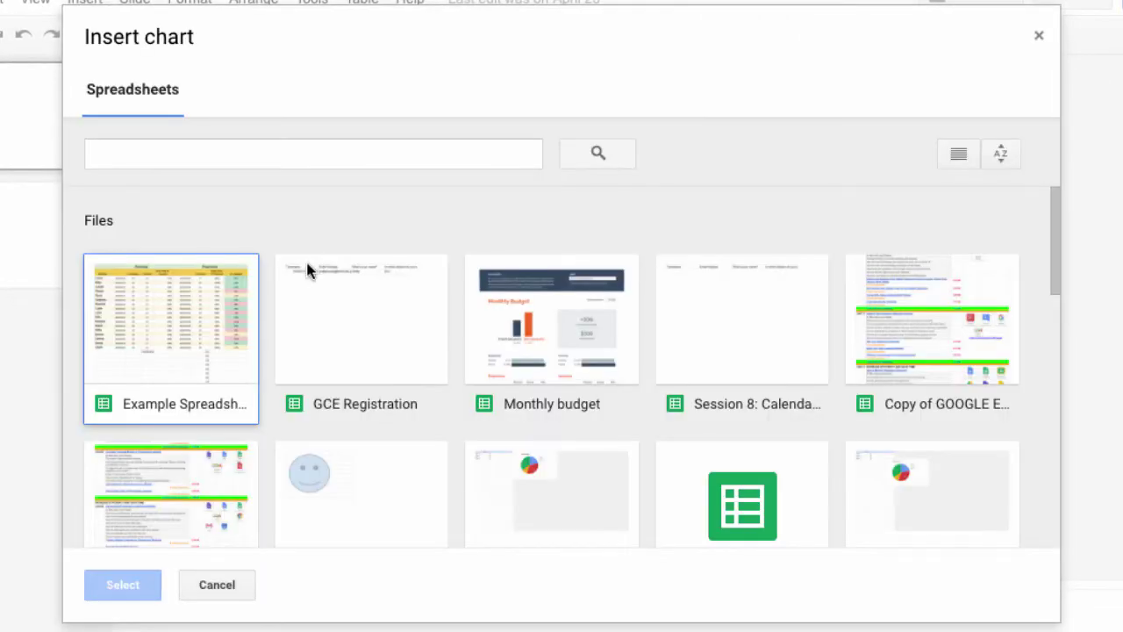
pyautogui.click(161, 326)
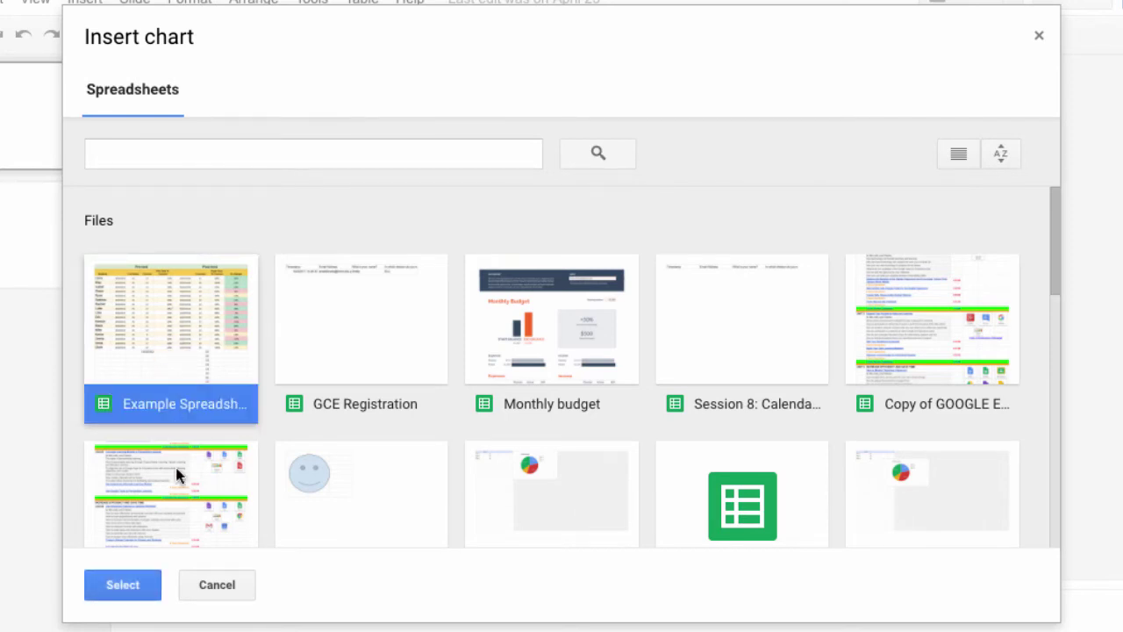
pyautogui.click(124, 588)
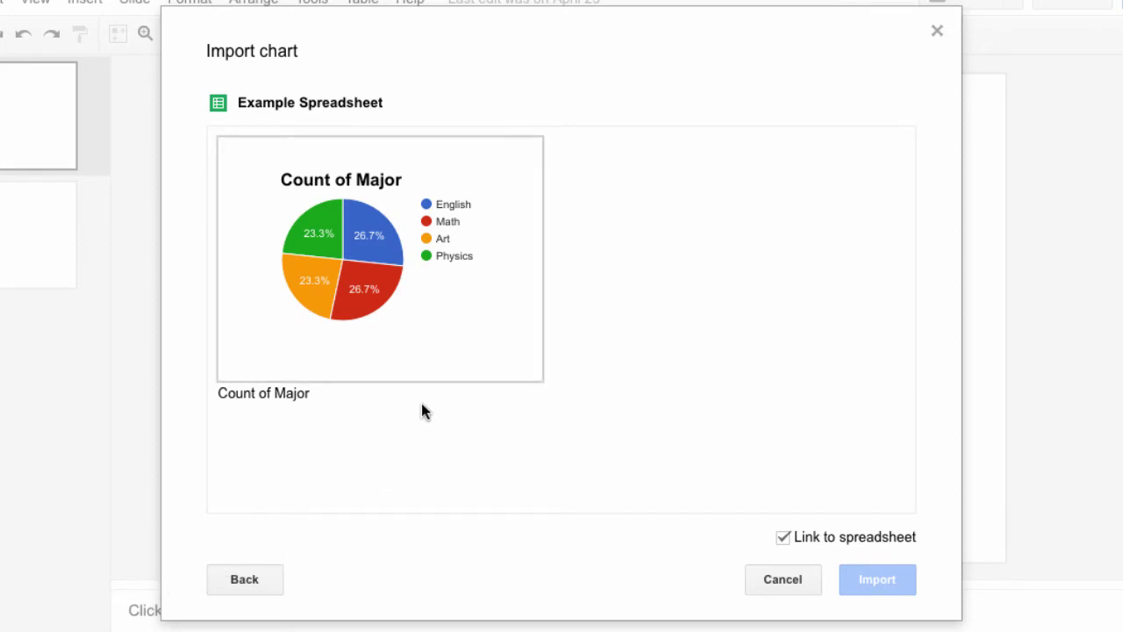
pyautogui.click(455, 338)
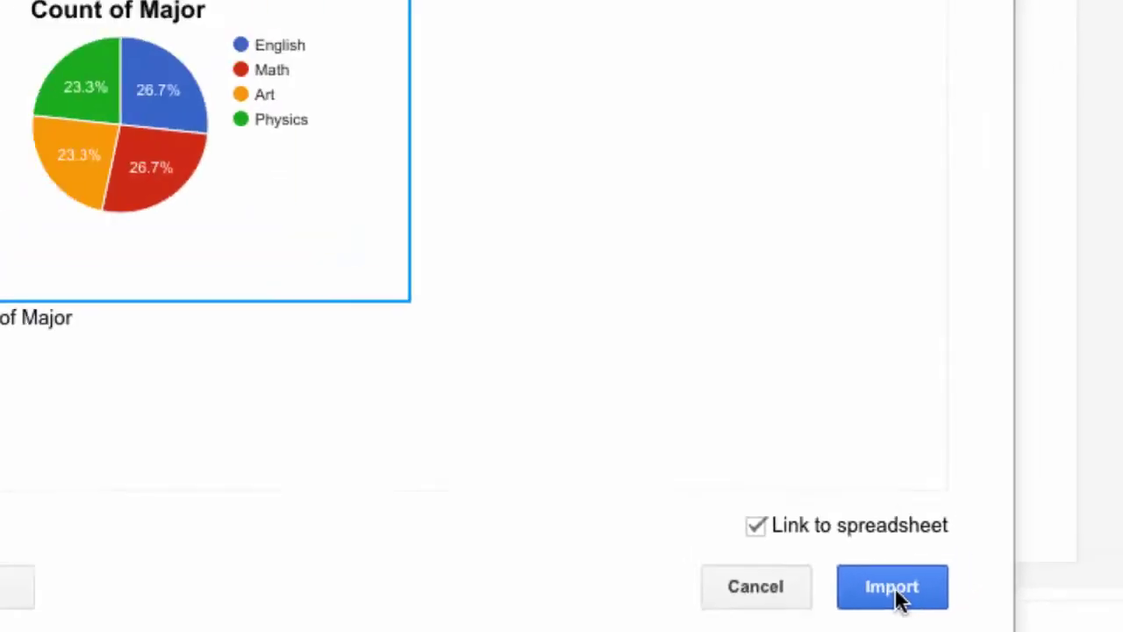
pyautogui.click(895, 587)
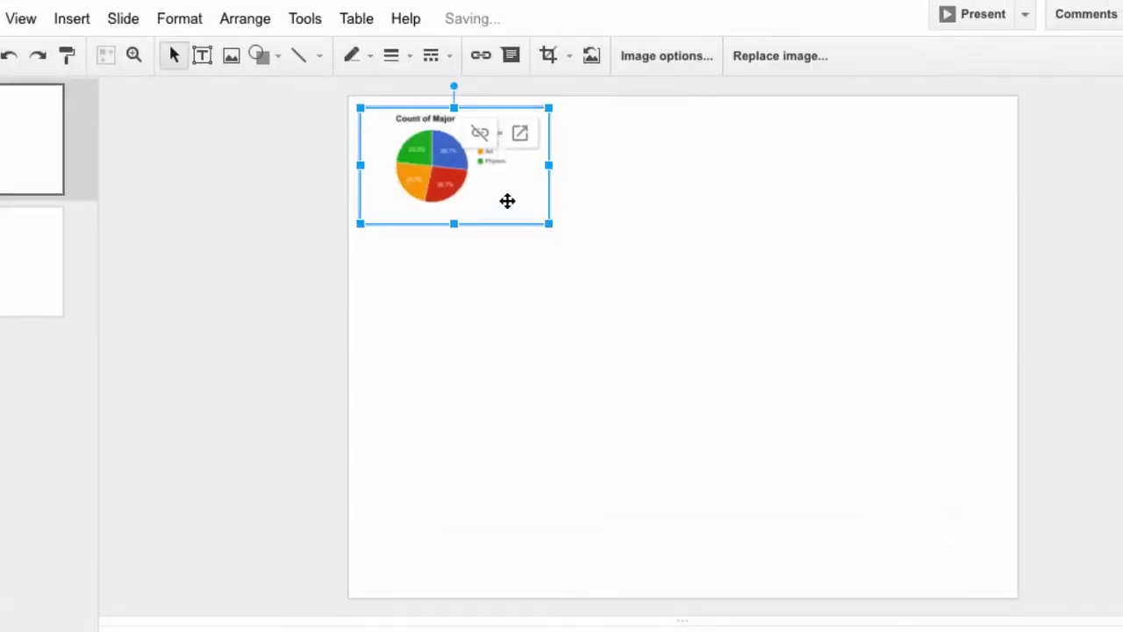
pyautogui.moveTo(507, 201); pyautogui.dragTo(913, 539)
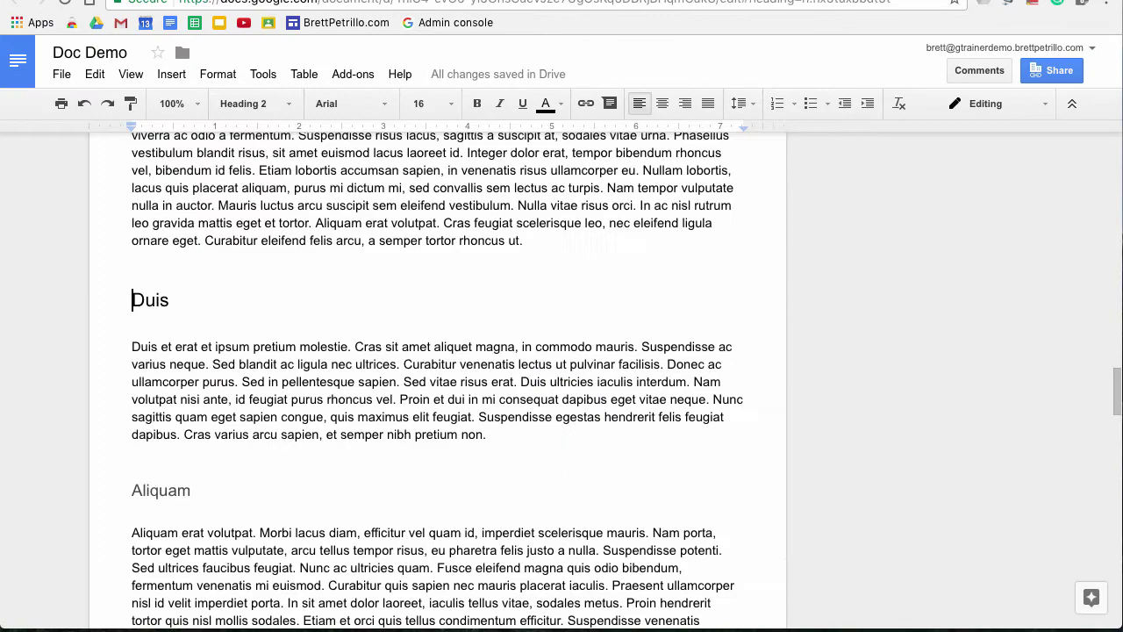
# In the Google Docs file Doc Demo, import the linked Count of Major chart from Example Spreadsheet below the Duis heading and enlarge it.
pyautogui.click(180, 298)
pyautogui.press('Return')
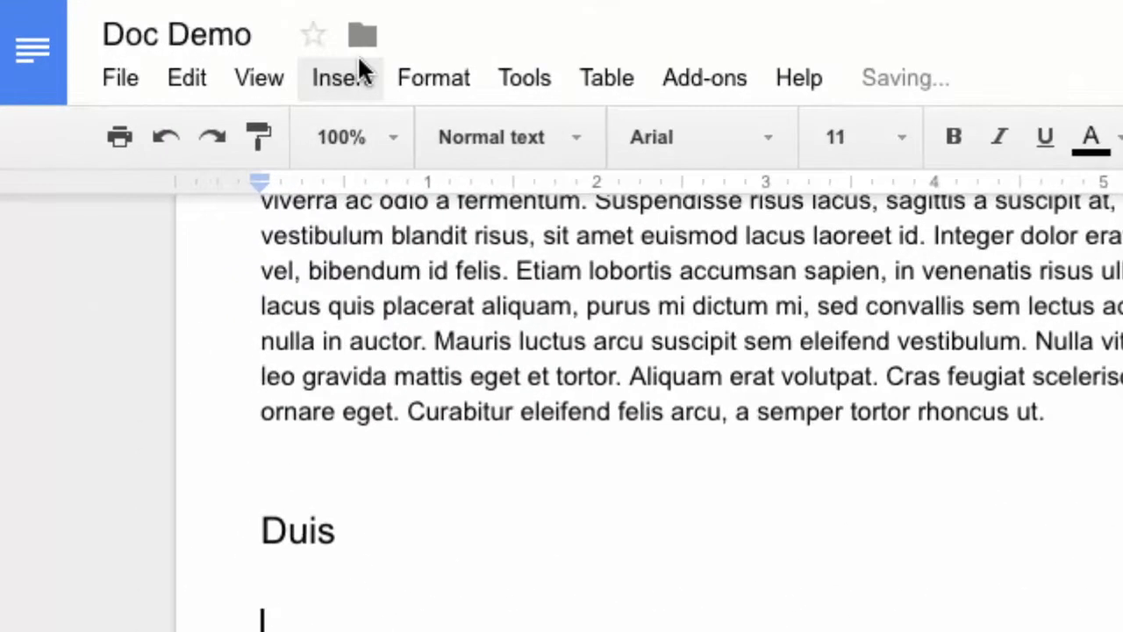
pyautogui.click(268, 67)
pyautogui.moveTo(412, 342)
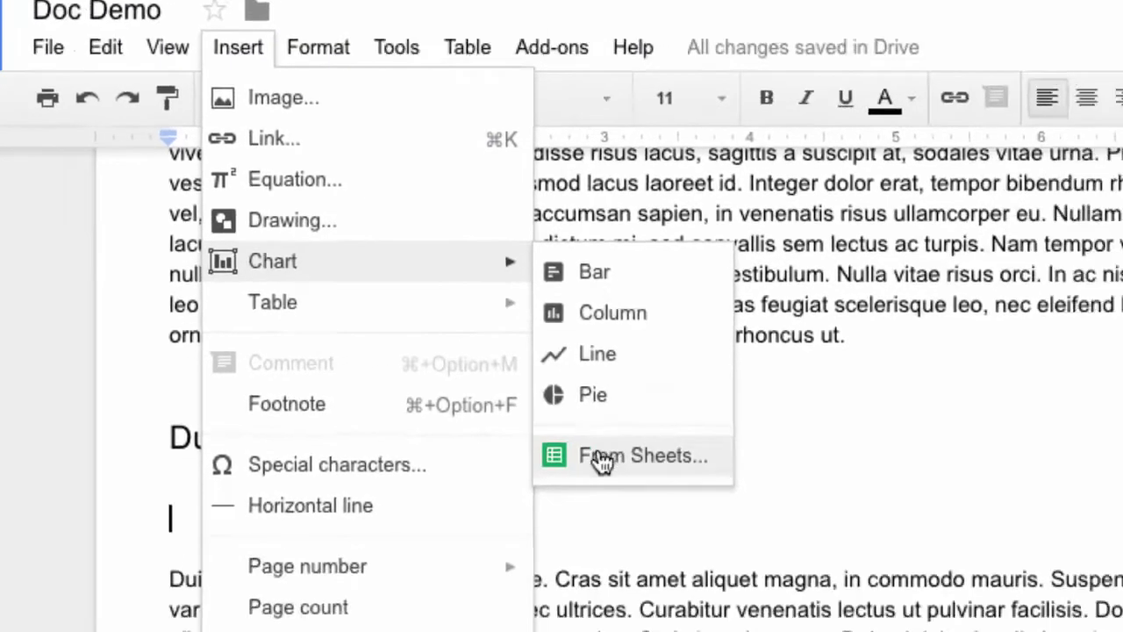
pyautogui.click(752, 554)
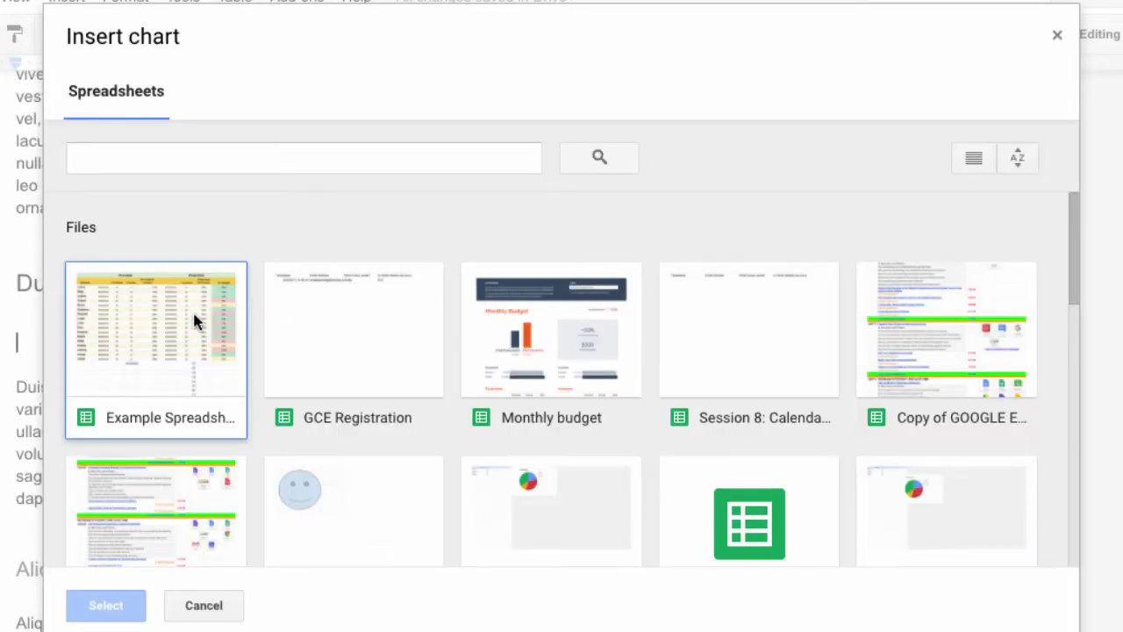
pyautogui.click(186, 321)
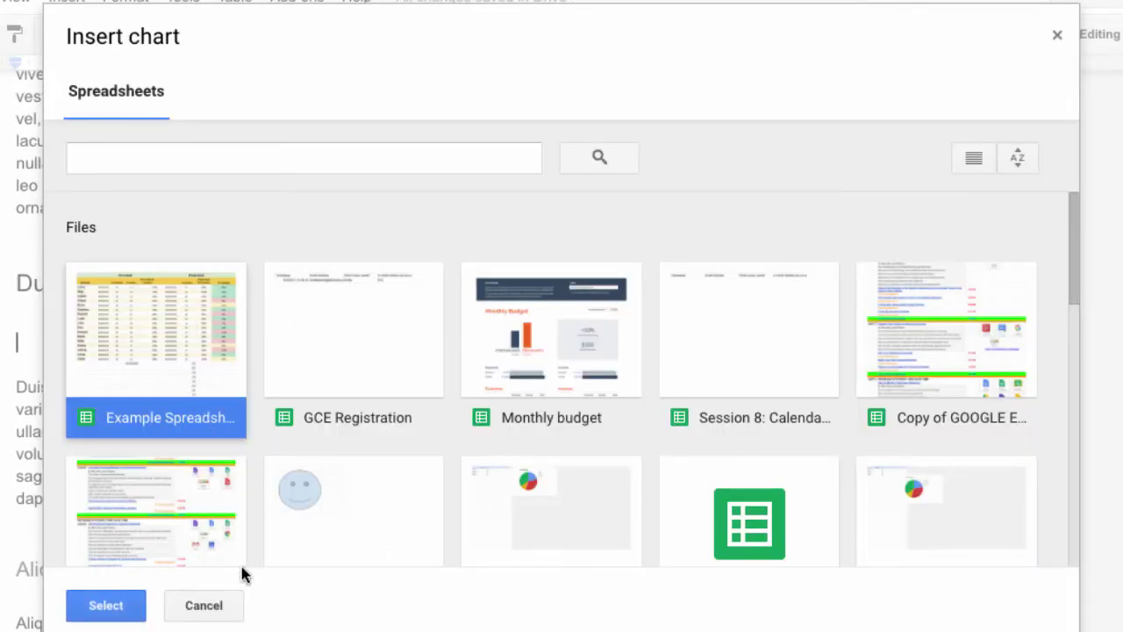
pyautogui.click(123, 610)
pyautogui.click(437, 322)
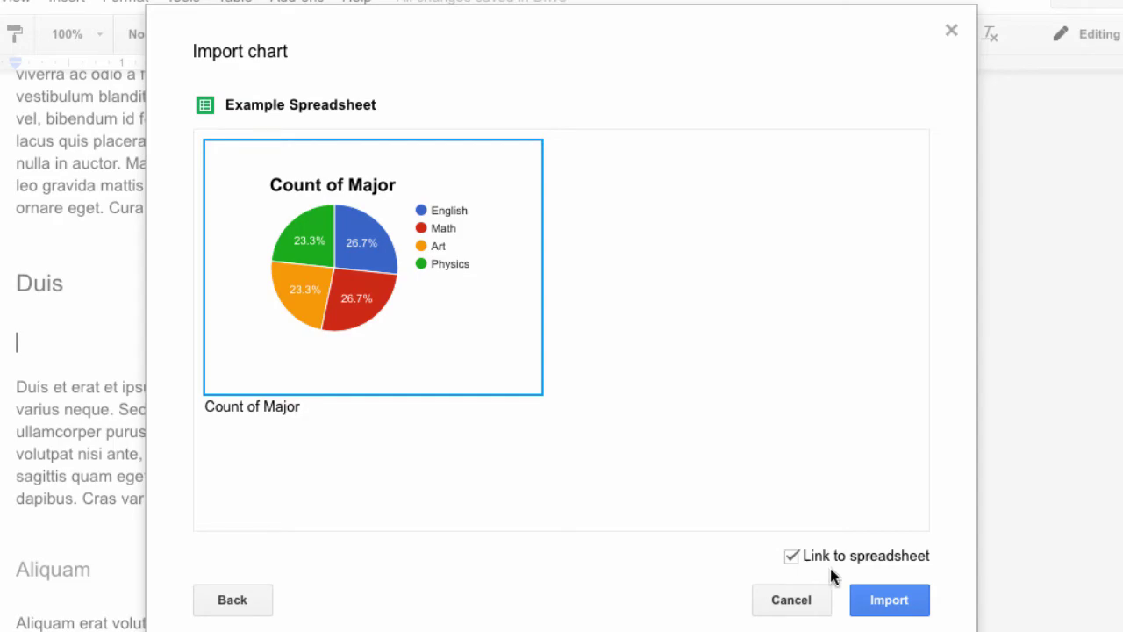
pyautogui.click(915, 602)
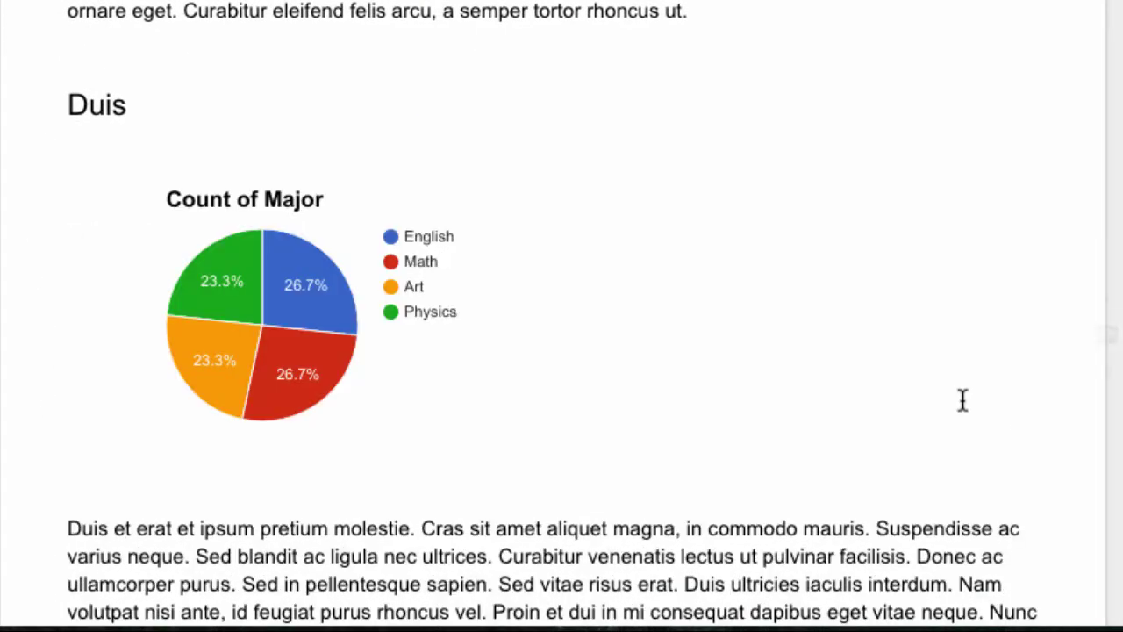
pyautogui.click(307, 306)
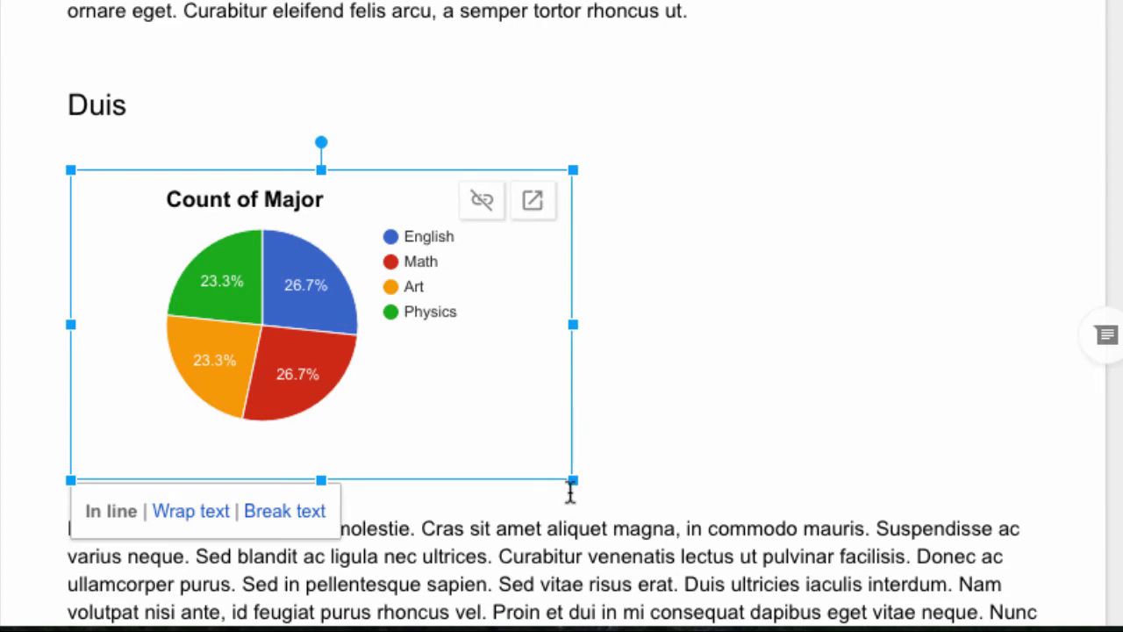
pyautogui.moveTo(573, 482); pyautogui.dragTo(714, 567)
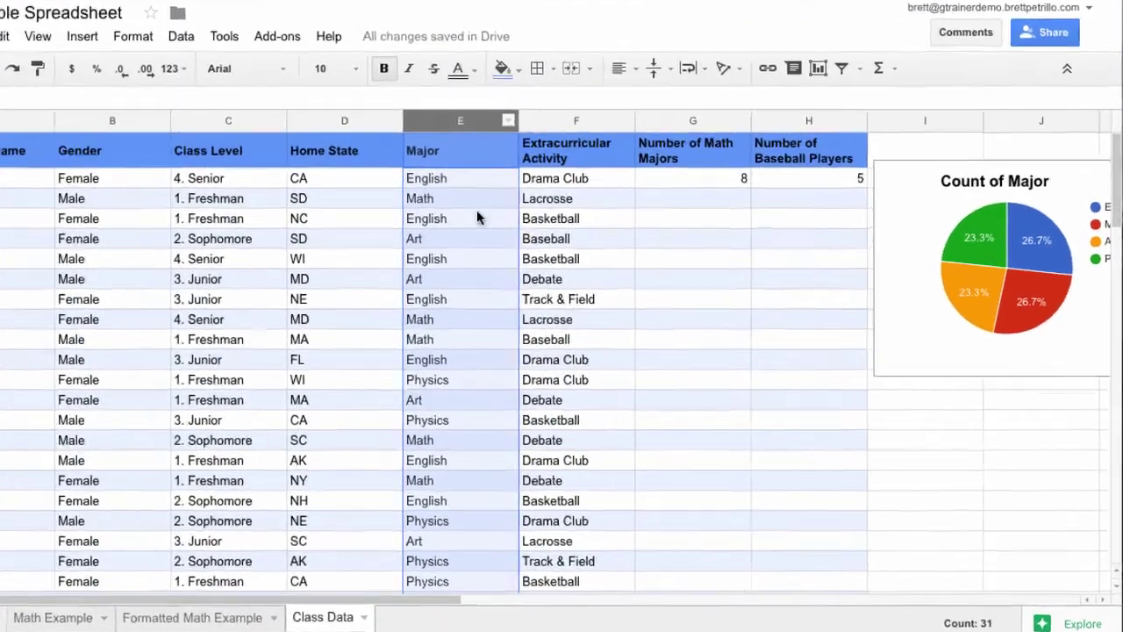
# Back in Example Spreadsheet, fill the major English from E2 down through E17.
pyautogui.click(529, 242)
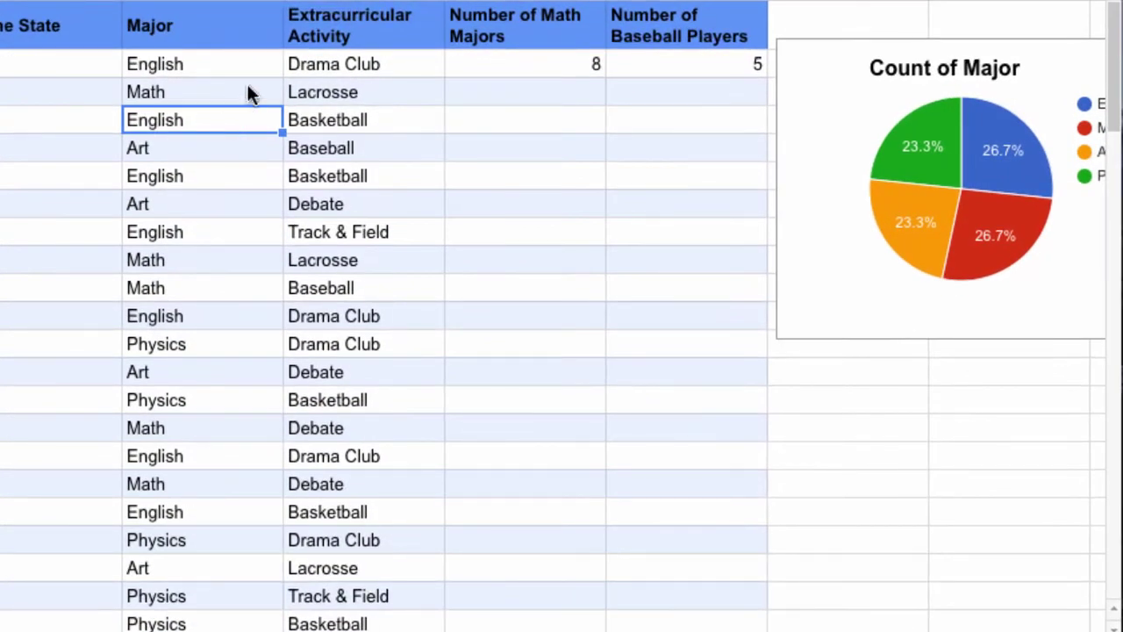
pyautogui.click(222, 63)
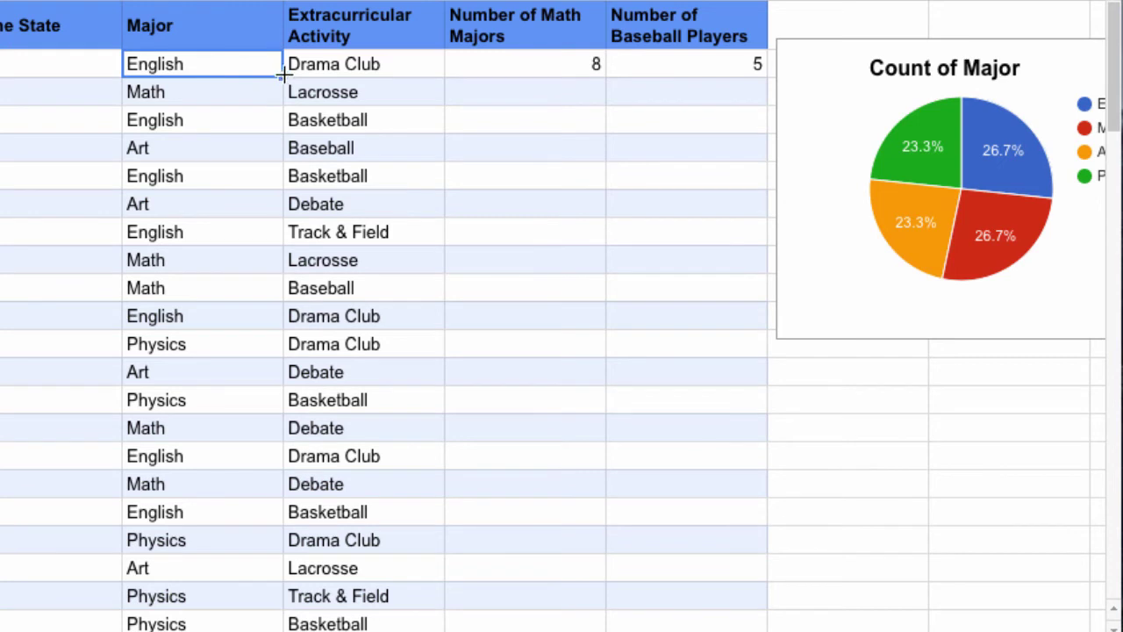
pyautogui.moveTo(281, 77); pyautogui.dragTo(280, 287)
pyautogui.moveTo(276, 405); pyautogui.dragTo(269, 472)
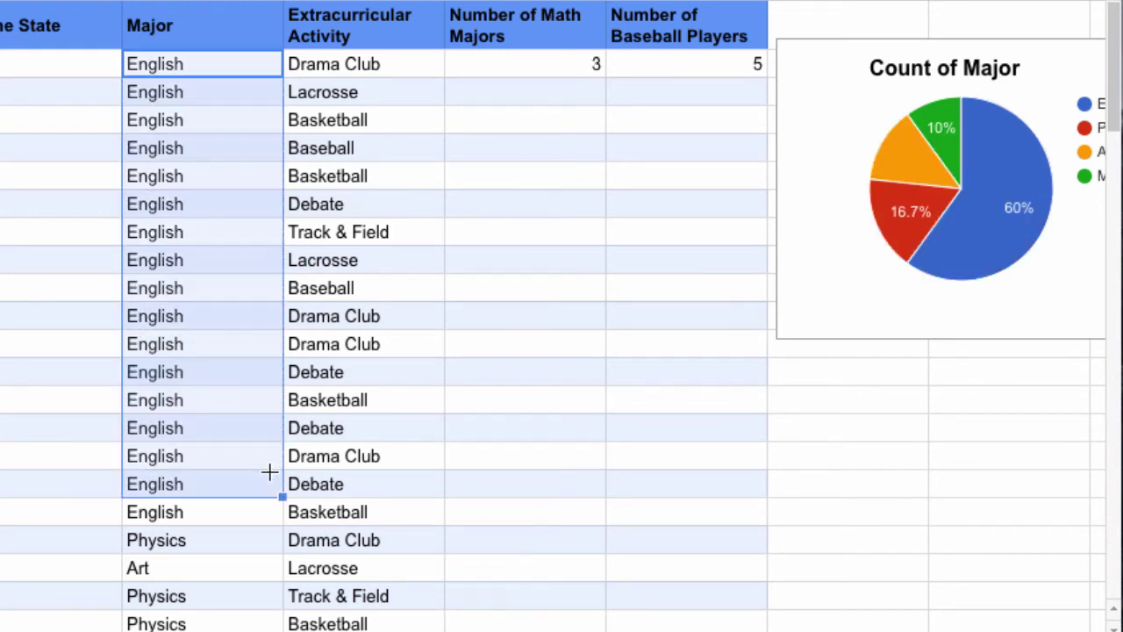
# Fill the major Physics from E19 down through E24.
pyautogui.scroll(-3, 259, 554)
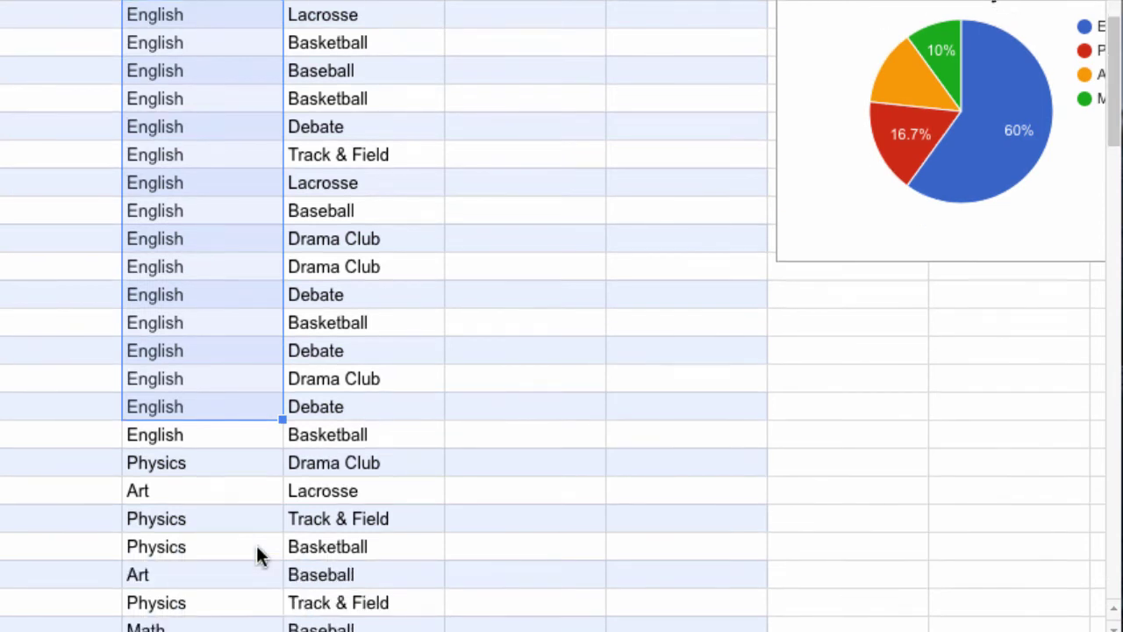
pyautogui.click(192, 406)
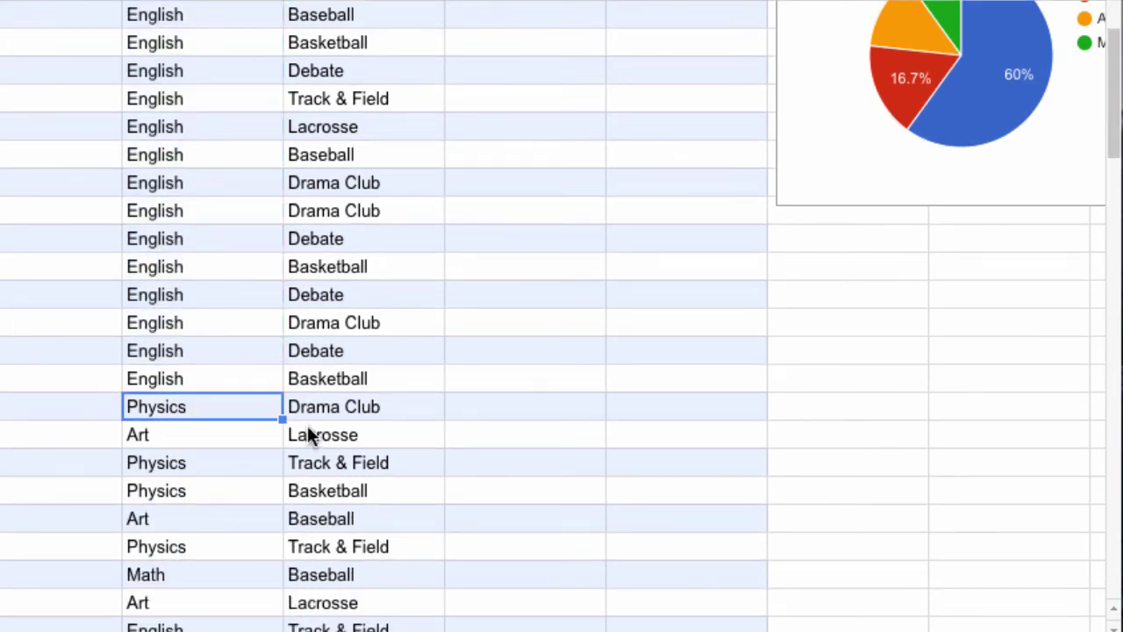
pyautogui.moveTo(282, 417); pyautogui.dragTo(267, 544)
pyautogui.scroll(2, 523, 318)
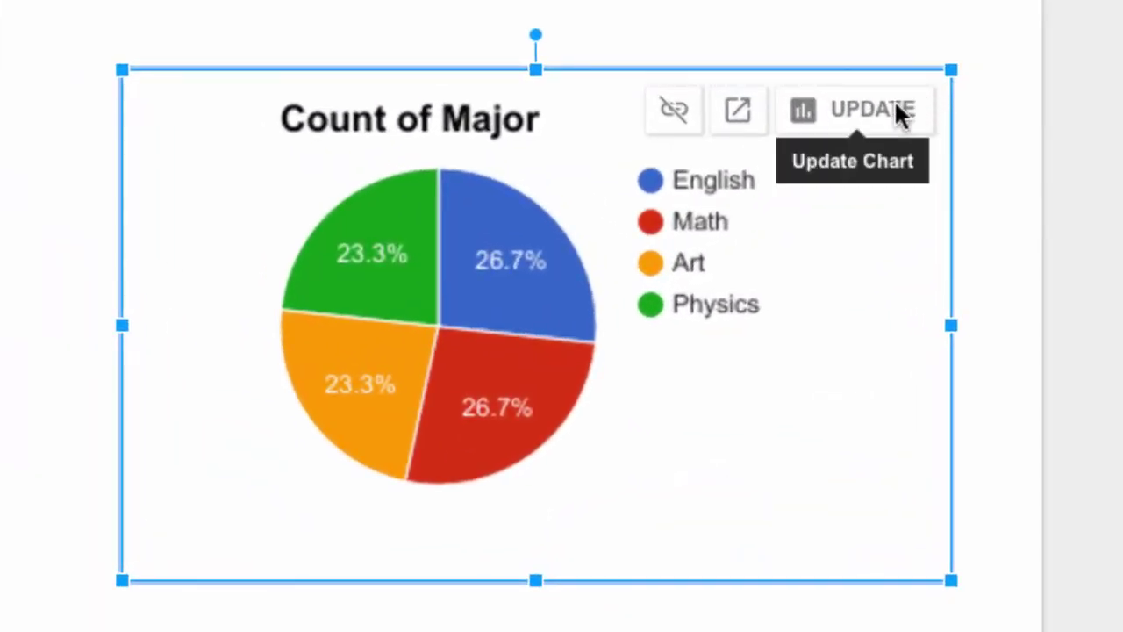
# Switch to the Google Slides presentation and update its linked Count of Major chart with the changed spreadsheet data.
pyautogui.click(853, 251)
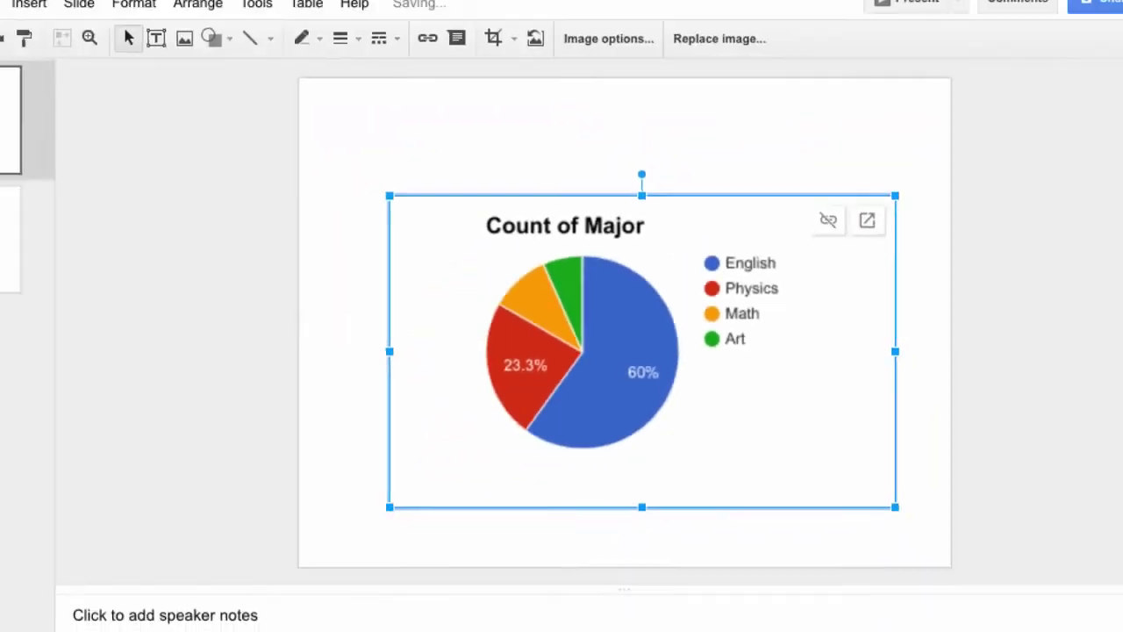